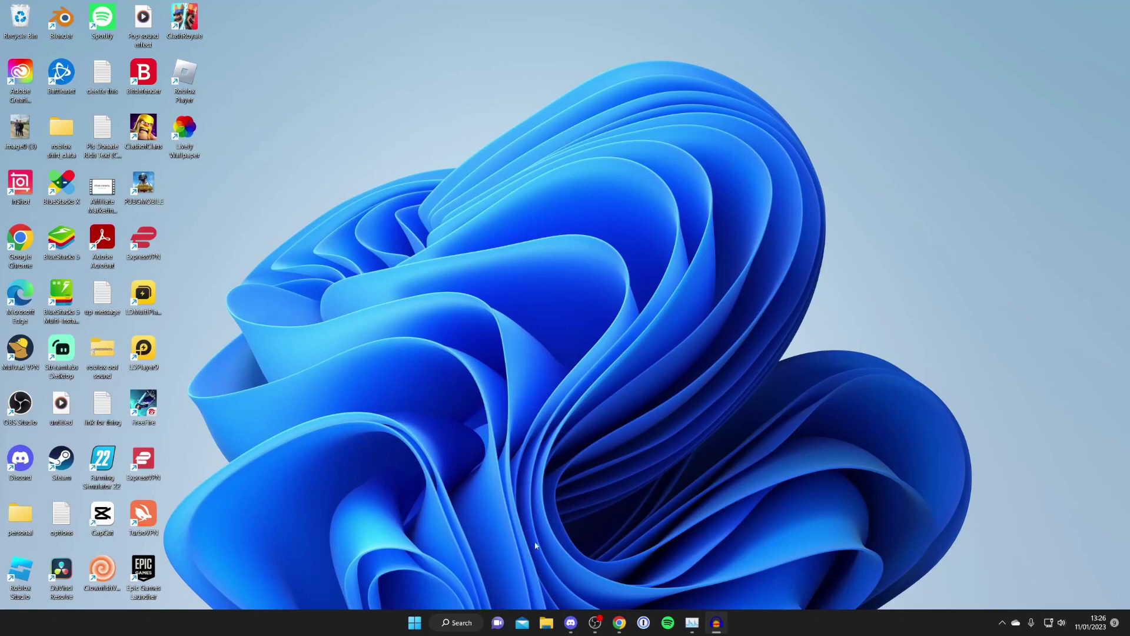
Step: Open Google Chrome, search the web for "fall guys" and open the official Fall Guys website
{"action": "left_click", "coordinate": [620, 620]}
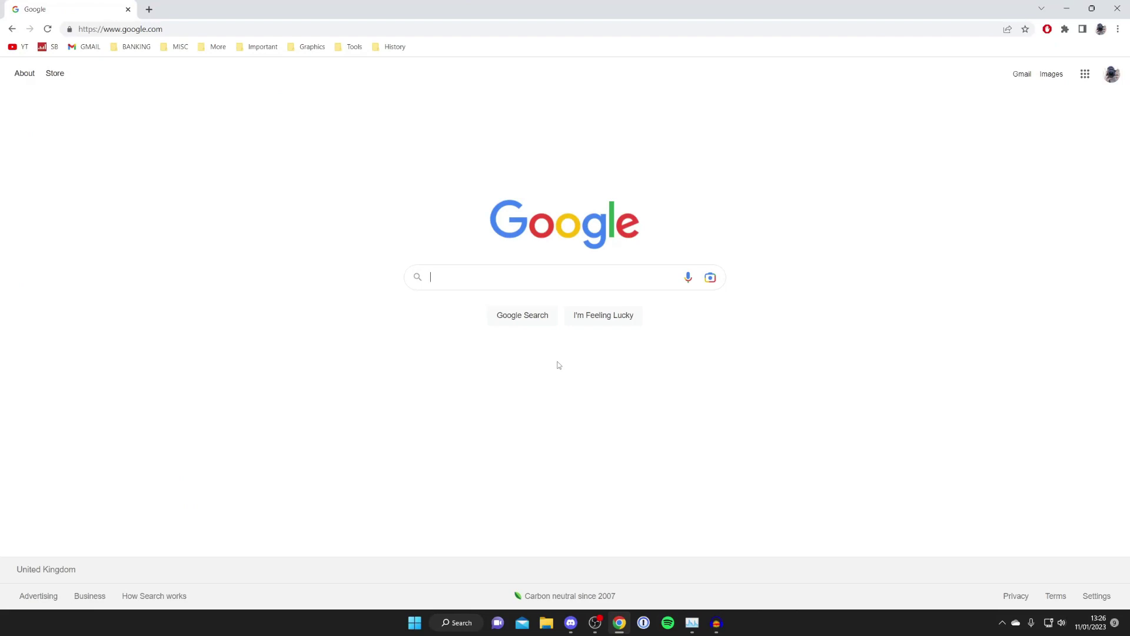
{"action": "type", "text": "fall guys"}
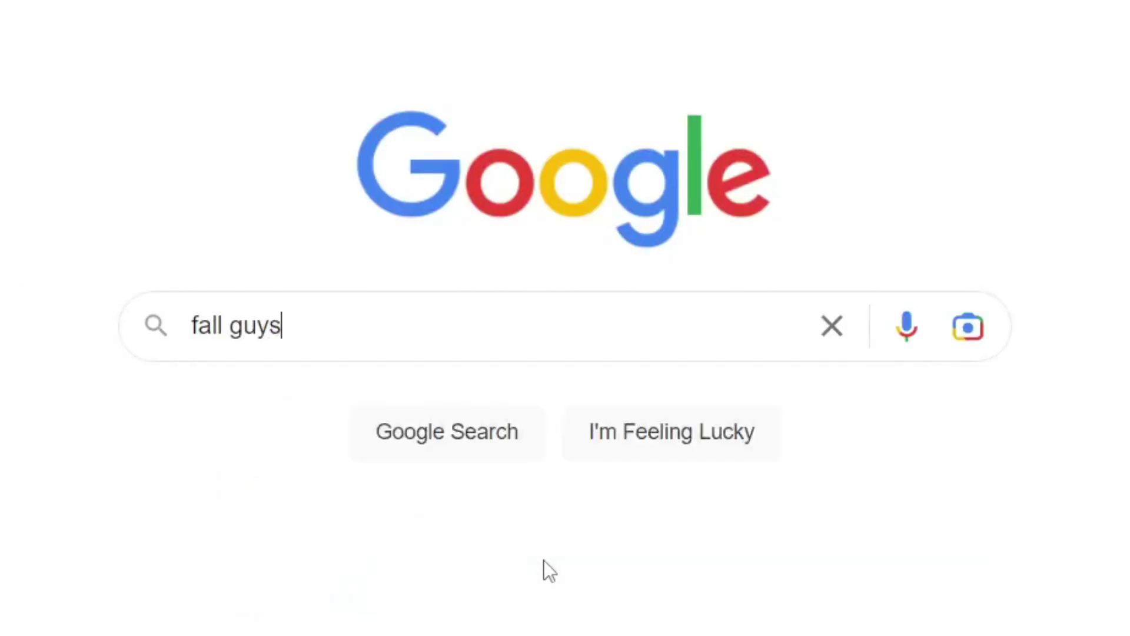
{"action": "key", "text": "Return"}
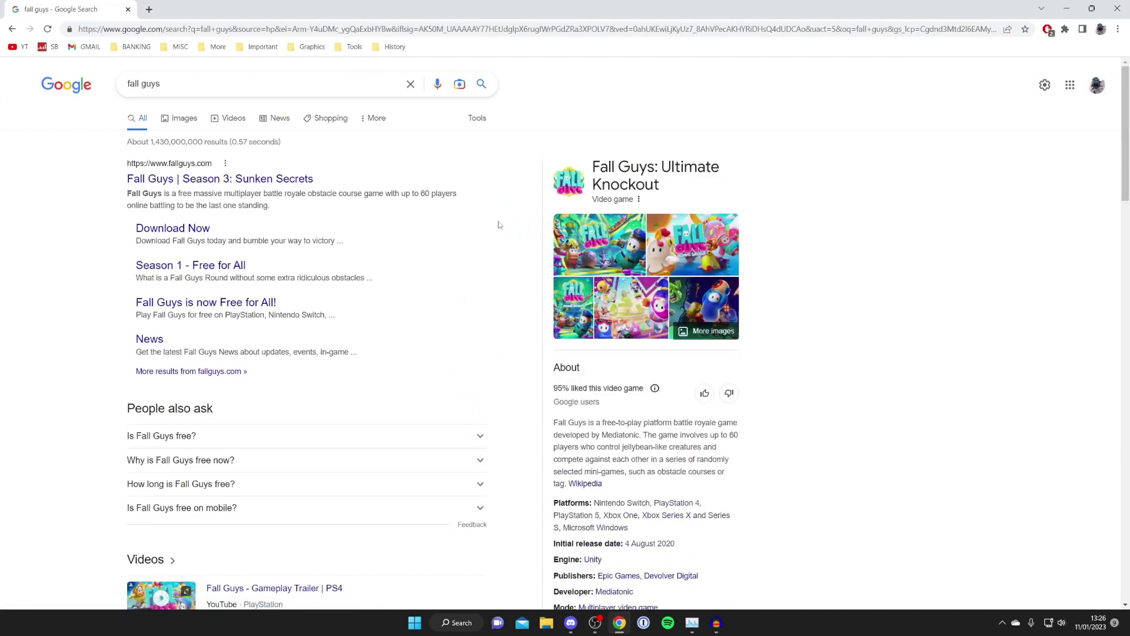
{"action": "left_click", "coordinate": [246, 179]}
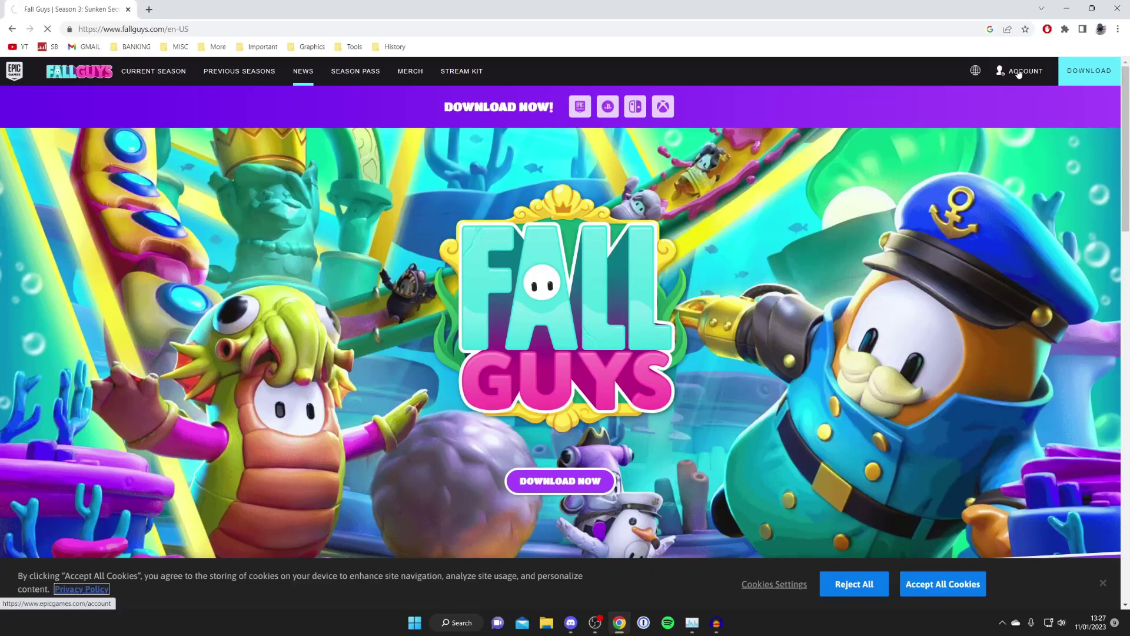
Step: View the Epic Games account sign-up methods and return to the Fall Guys homepage to sign in
{"action": "left_click", "coordinate": [802, 43]}
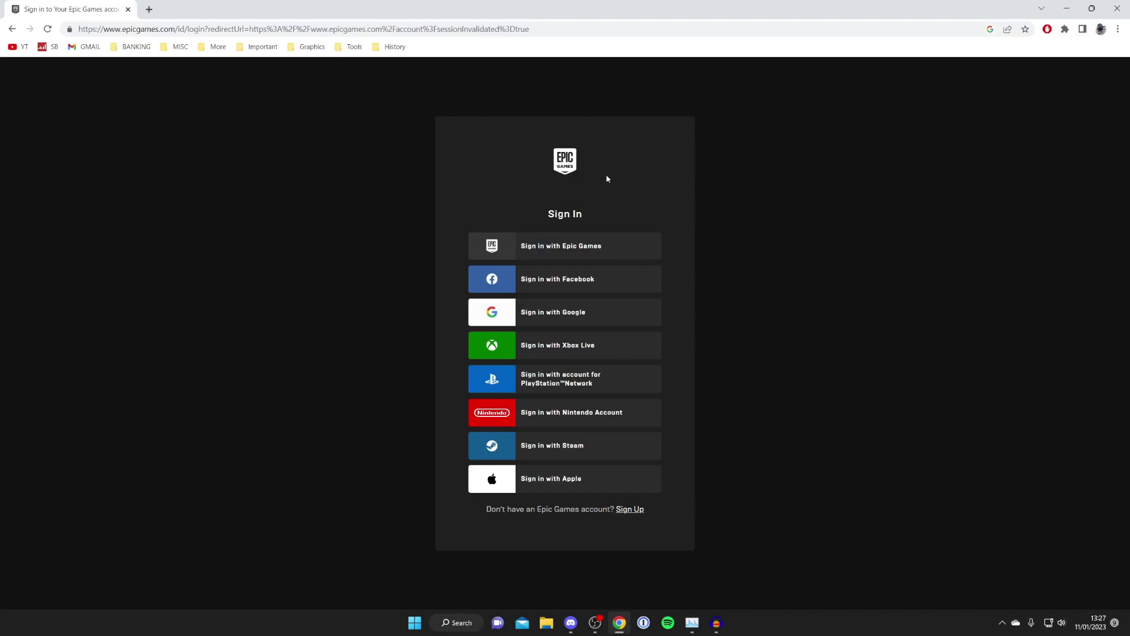
{"action": "left_click", "coordinate": [637, 510]}
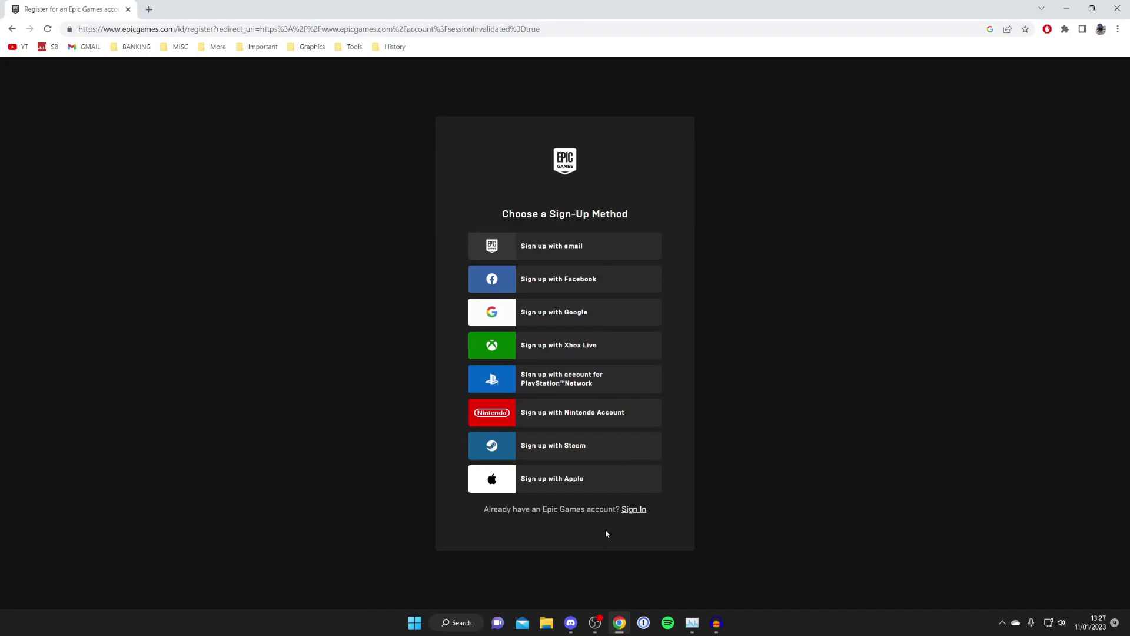
{"action": "left_click", "coordinate": [12, 29]}
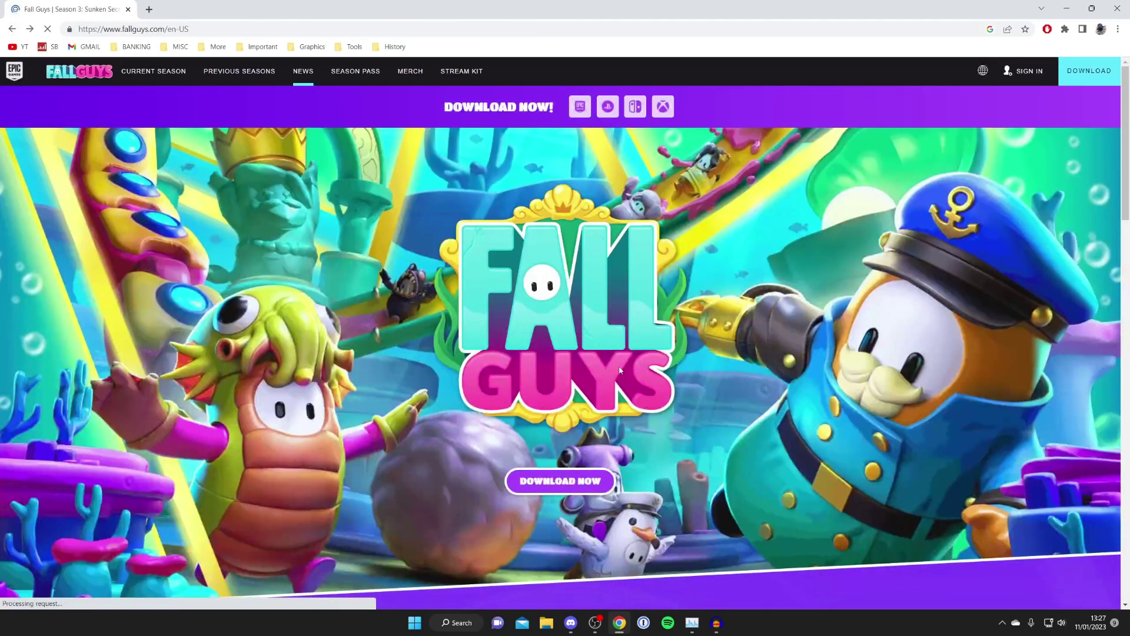
{"action": "left_click", "coordinate": [1015, 71]}
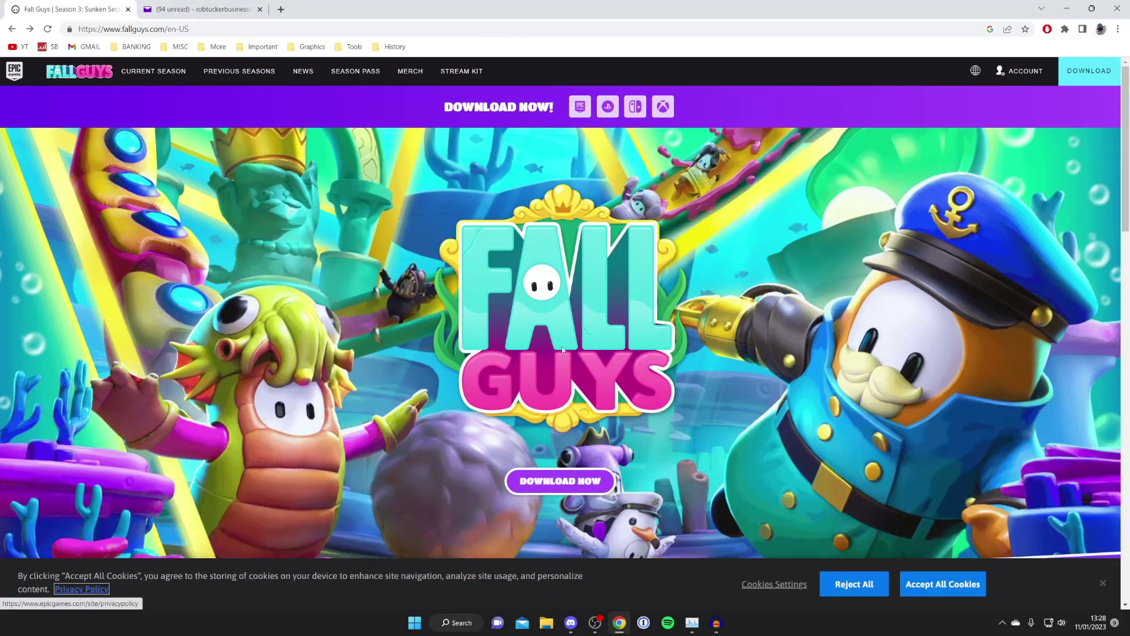
Step: Choose the Epic Games platform for the Fall Guys download and get the free base game from its store page
{"action": "left_click", "coordinate": [560, 481]}
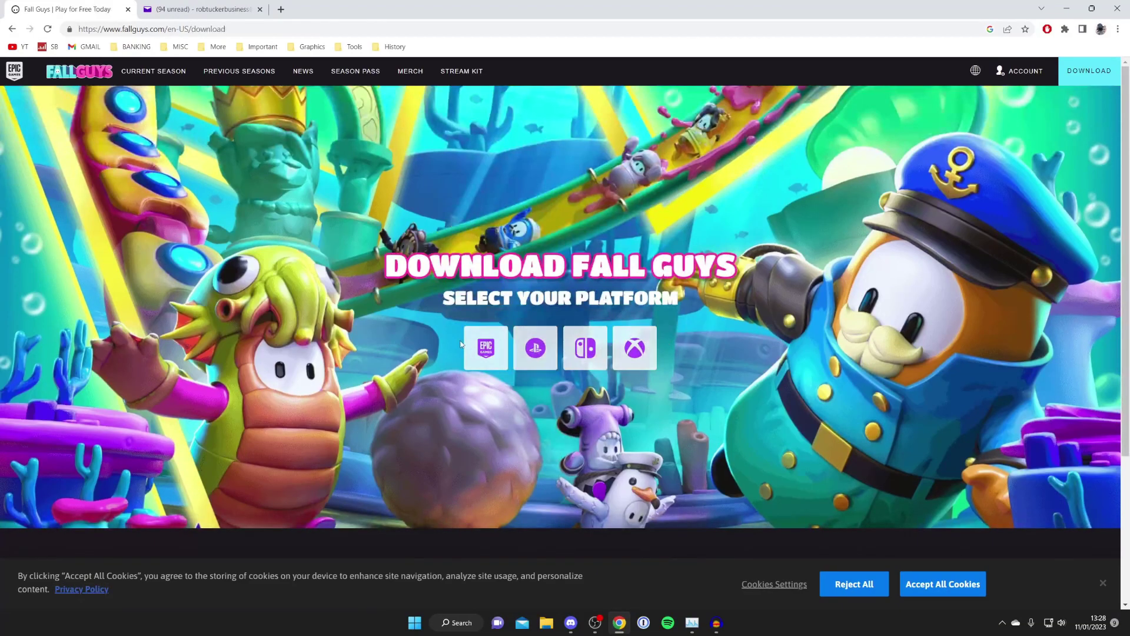
{"action": "left_click", "coordinate": [486, 347]}
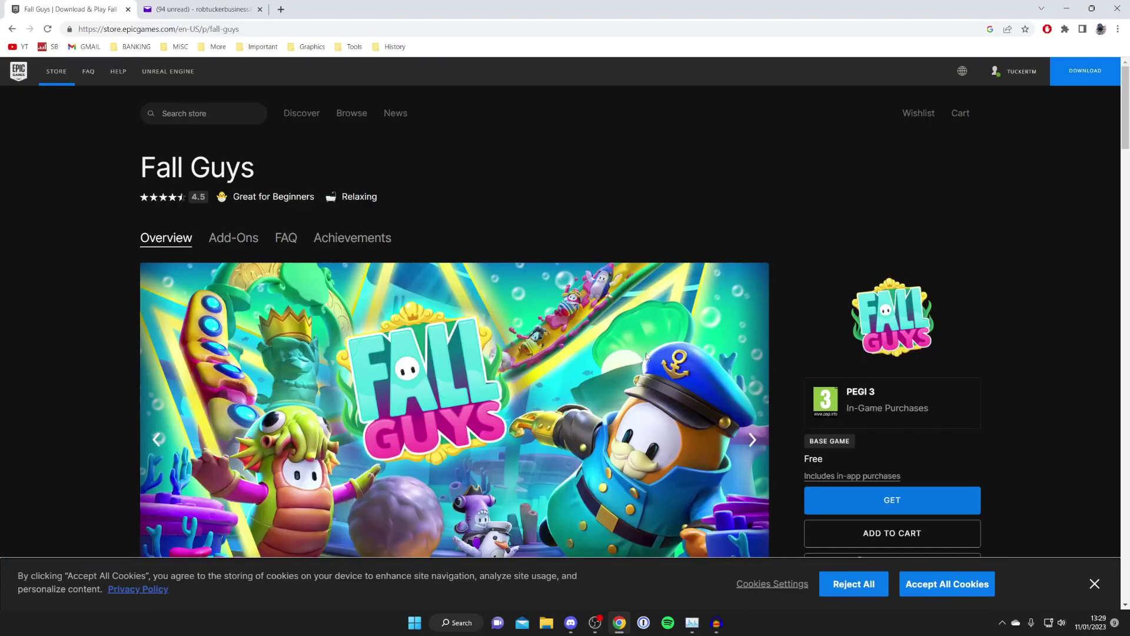
{"action": "scroll", "coordinate": [646, 357], "scroll_direction": "down", "scroll_amount": 1}
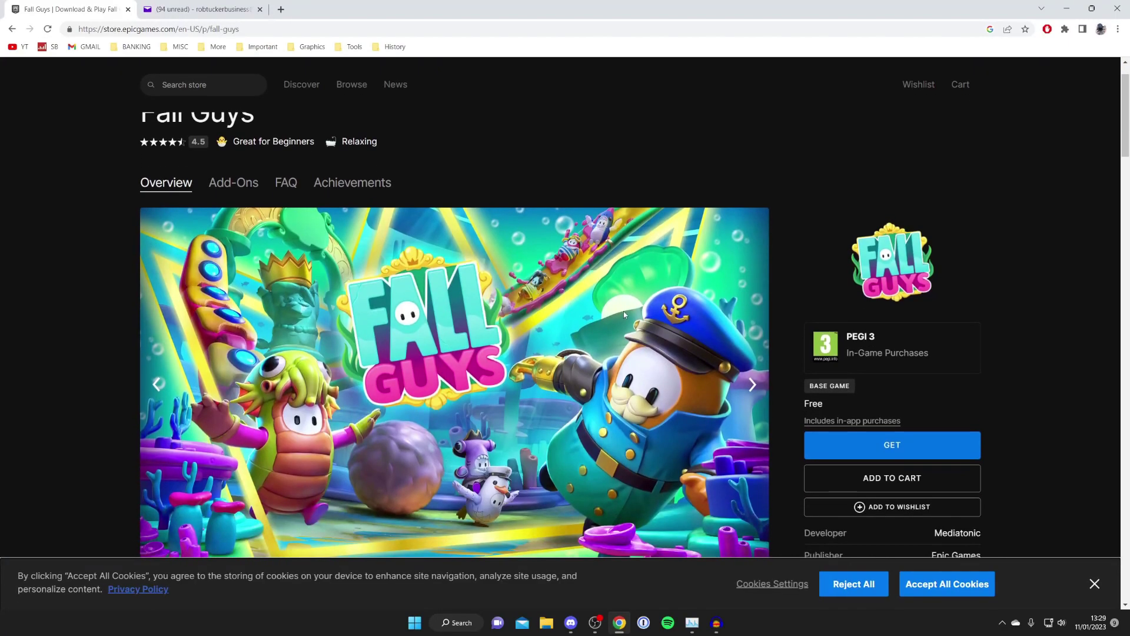
{"action": "scroll", "coordinate": [624, 312], "scroll_direction": "down", "scroll_amount": 1}
{"action": "scroll", "coordinate": [624, 313], "scroll_direction": "down", "scroll_amount": 1}
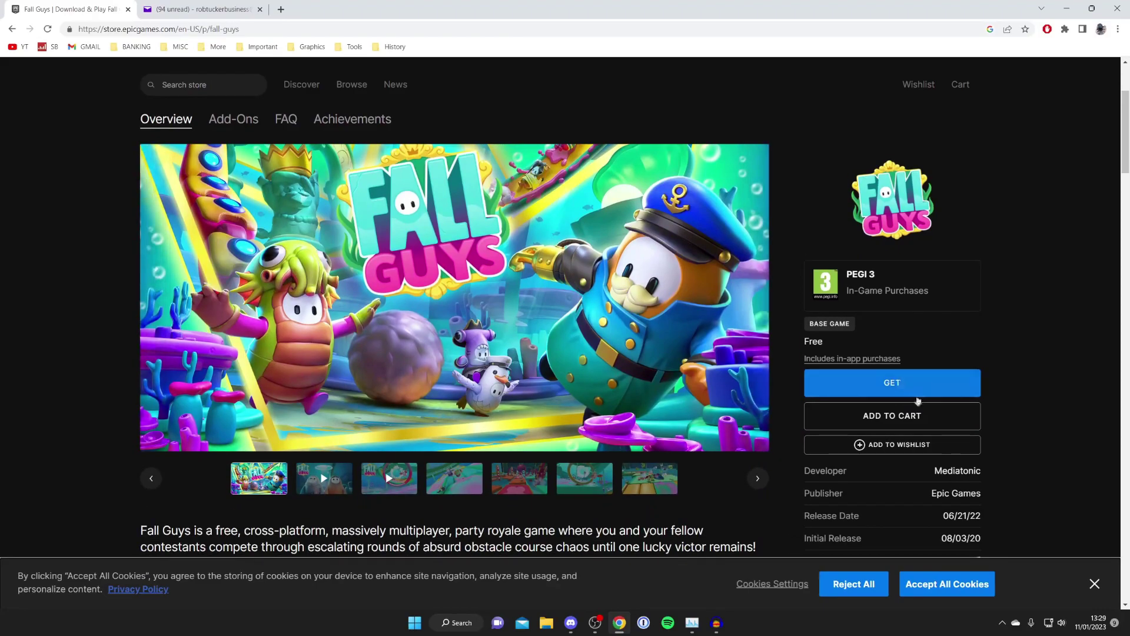
{"action": "left_click", "coordinate": [897, 382]}
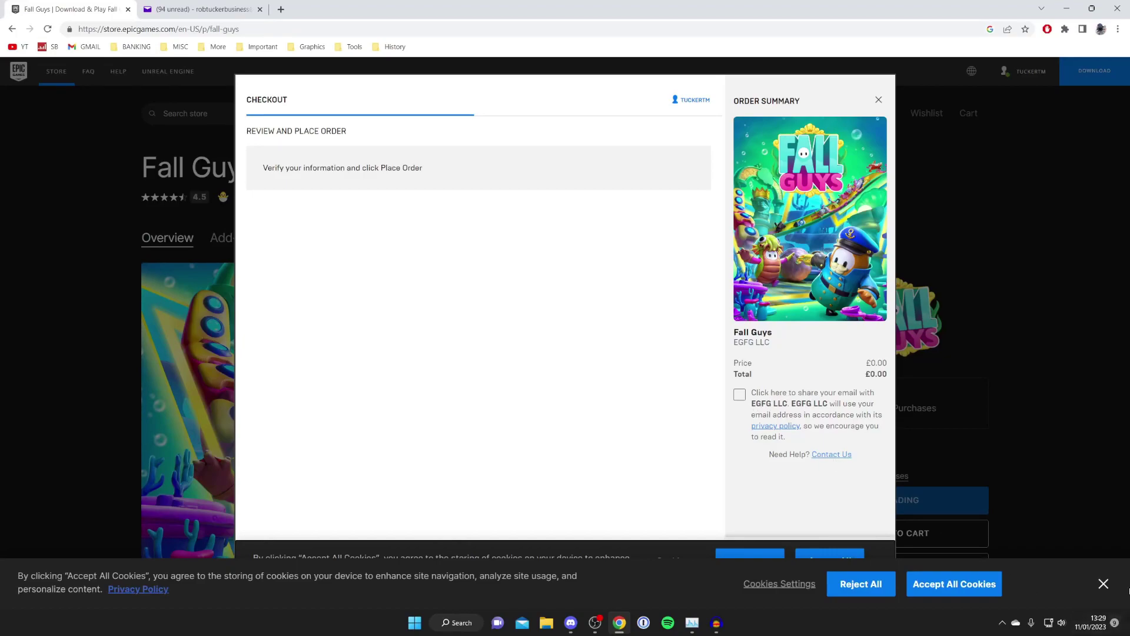
Step: Reject the optional cookies and place the free Fall Guys order, agreeing to the refund and withdrawal terms
{"action": "left_click", "coordinate": [861, 584]}
{"action": "left_click", "coordinate": [769, 570]}
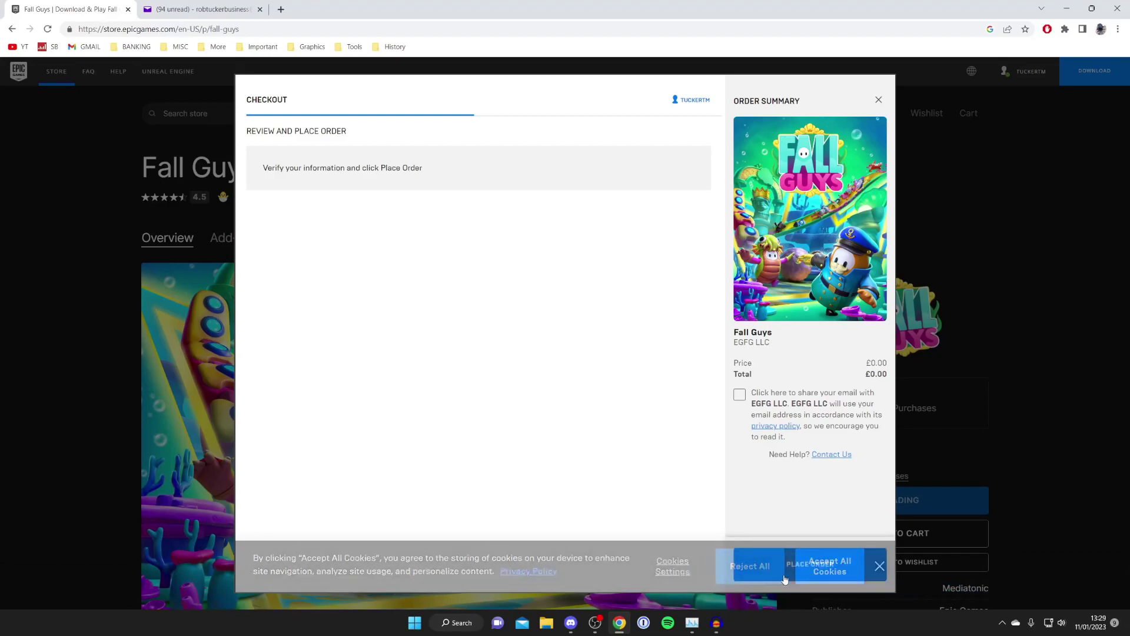
{"action": "left_click", "coordinate": [813, 565]}
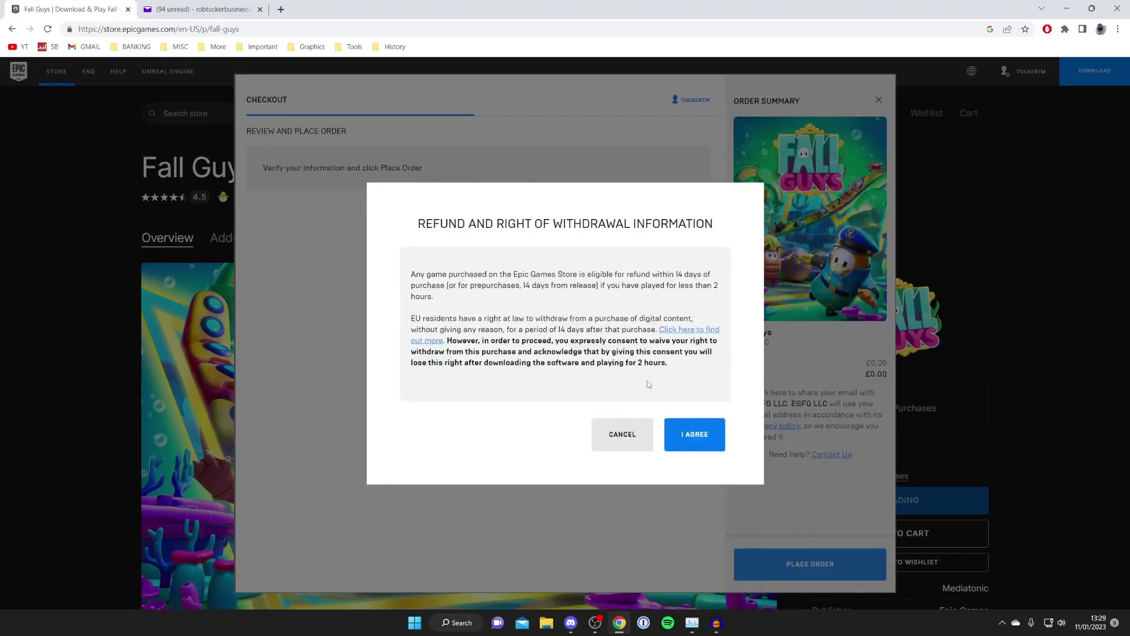
{"action": "left_click", "coordinate": [684, 434]}
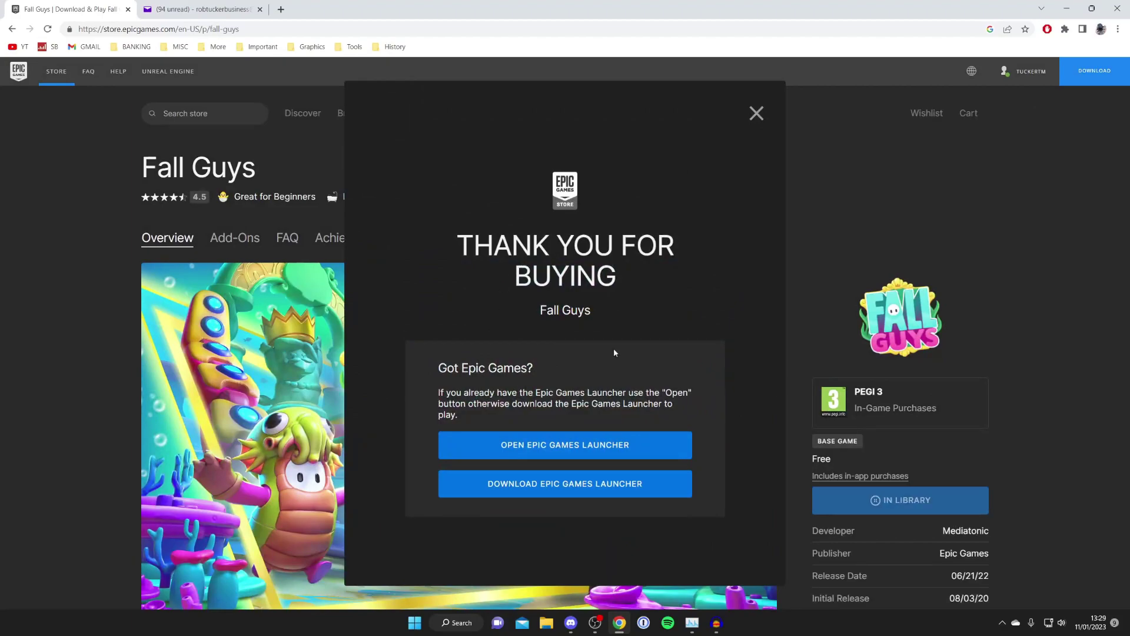
Step: Download the Epic Games Launcher installer and open the launcher from the purchase confirmation, allowing the browser to start it
{"action": "left_click", "coordinate": [615, 483]}
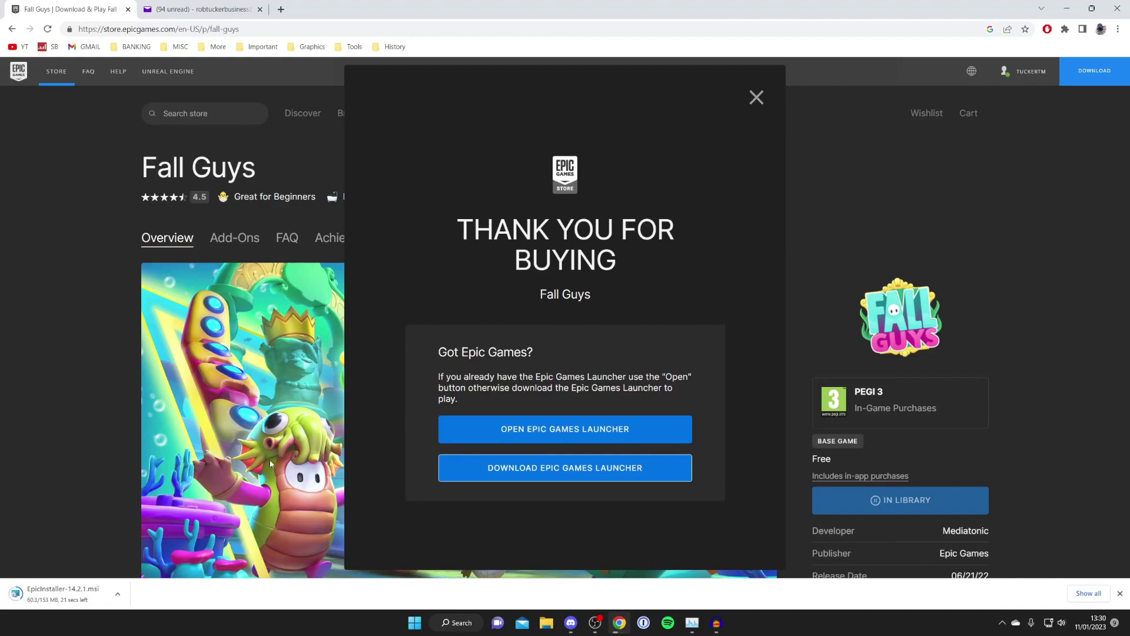
{"action": "left_click", "coordinate": [563, 436]}
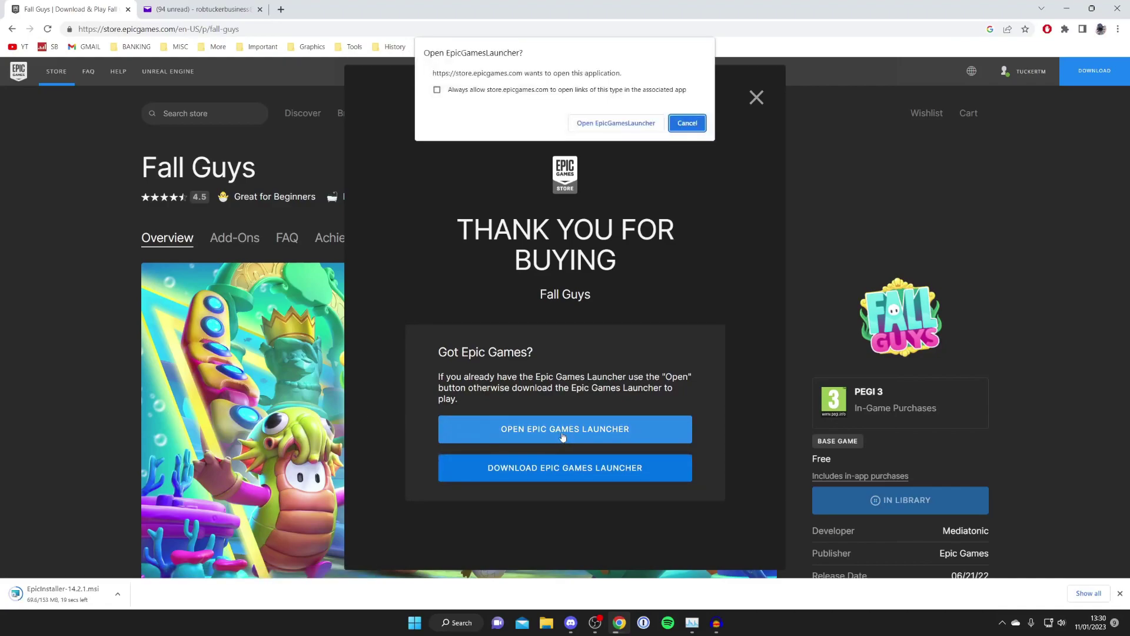
{"action": "left_click", "coordinate": [619, 125]}
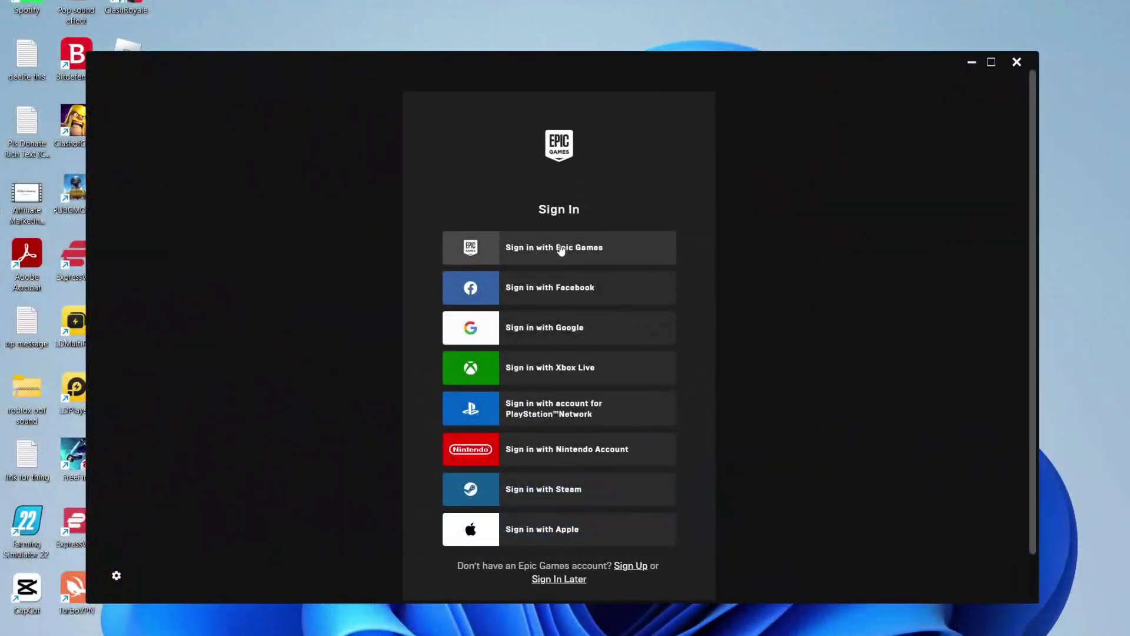
Step: Sign in to the Epic Games Launcher with the Epic Games option and view all games in the library
{"action": "left_click", "coordinate": [561, 249]}
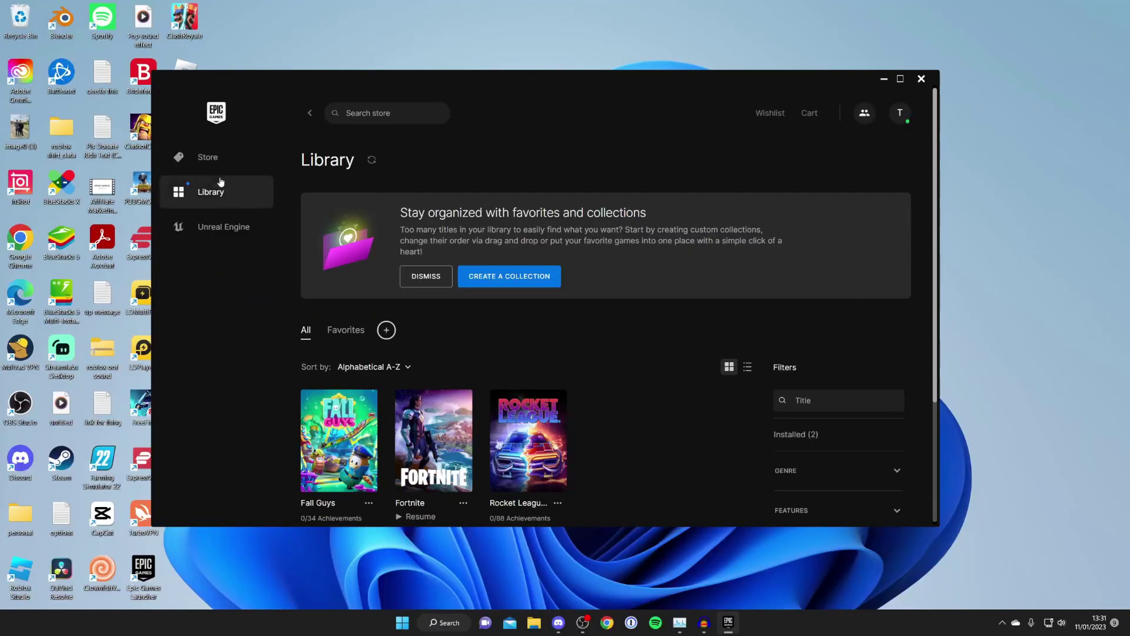
{"action": "left_click", "coordinate": [213, 196]}
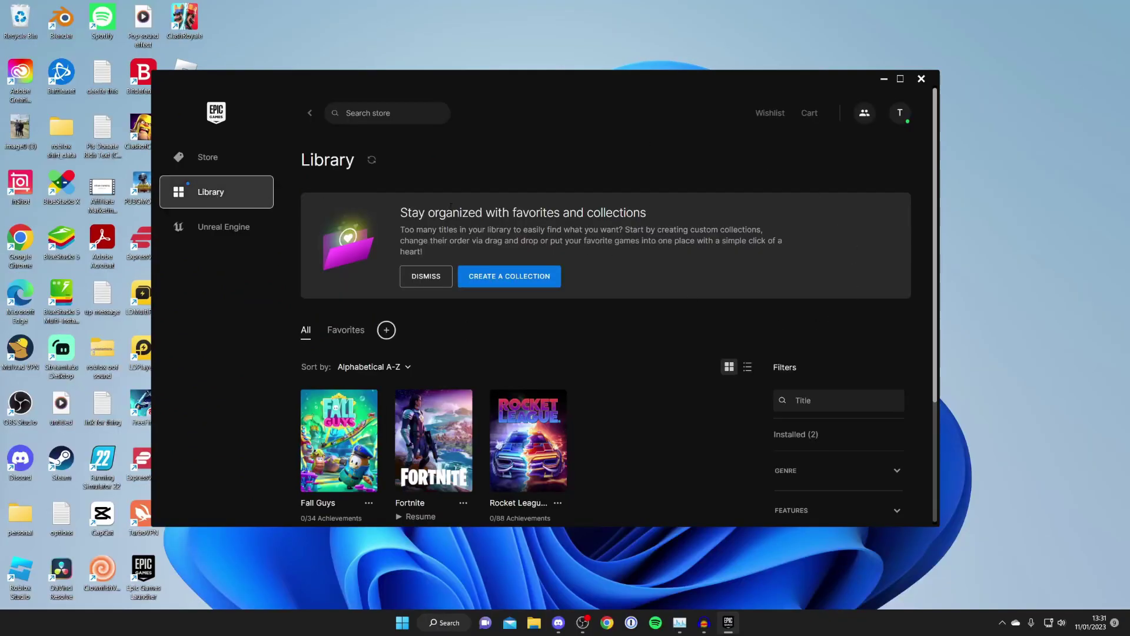
{"action": "scroll", "coordinate": [451, 206], "scroll_direction": "down", "scroll_amount": 2}
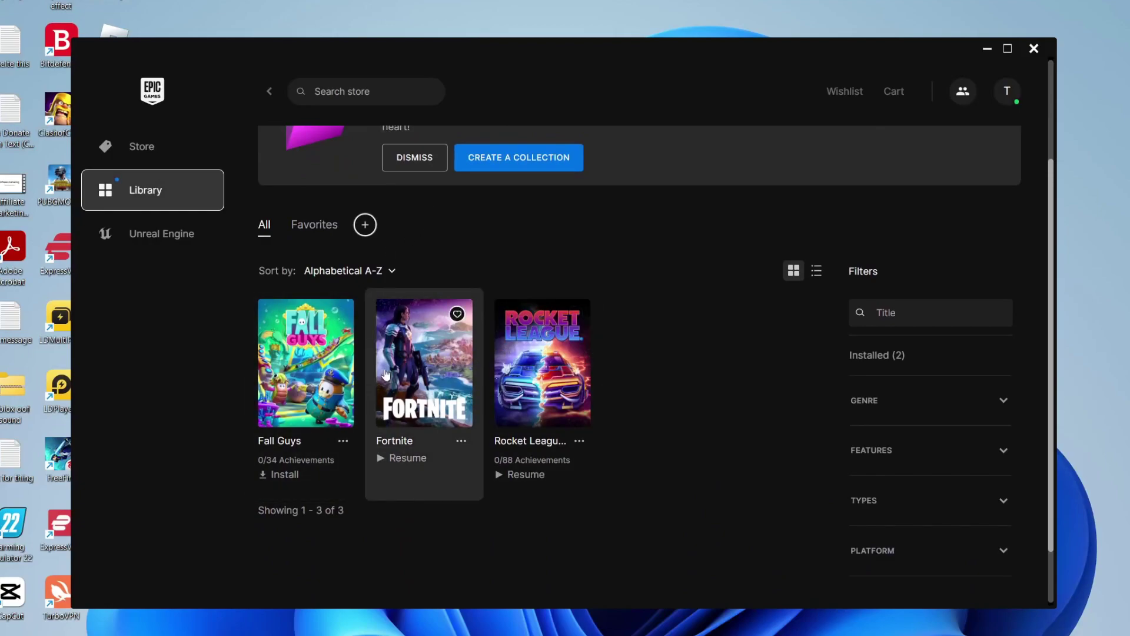
{"action": "left_click", "coordinate": [264, 228]}
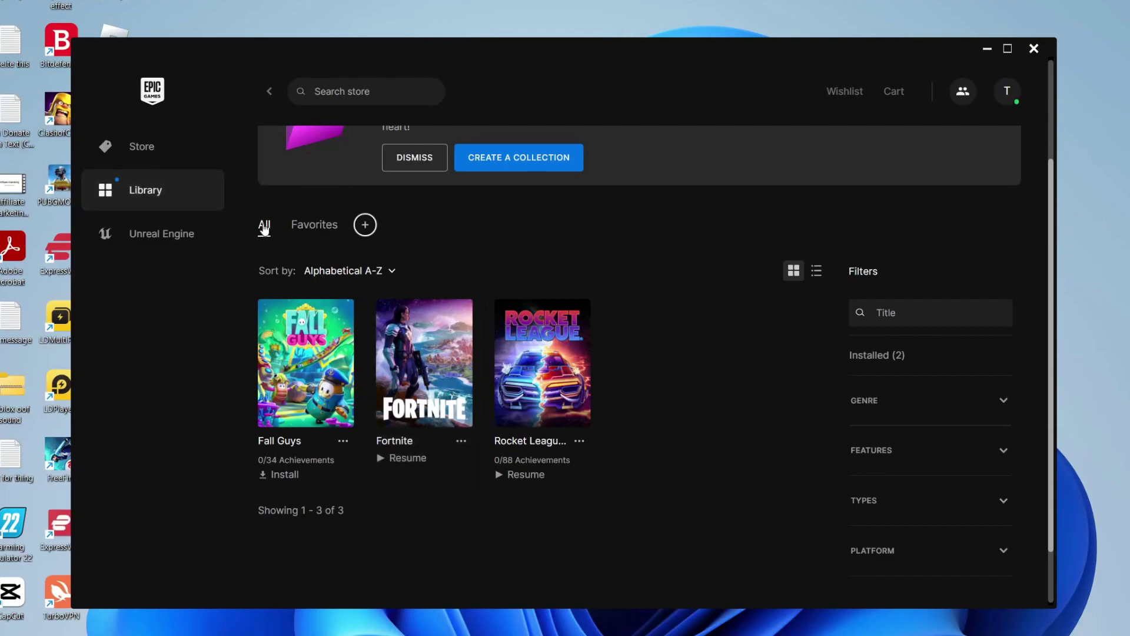
{"action": "scroll", "coordinate": [339, 289], "scroll_direction": "up", "scroll_amount": 2}
Step: Search the launcher's store for "fall guys" and view the Fall Guys base game page
{"action": "left_click", "coordinate": [133, 146]}
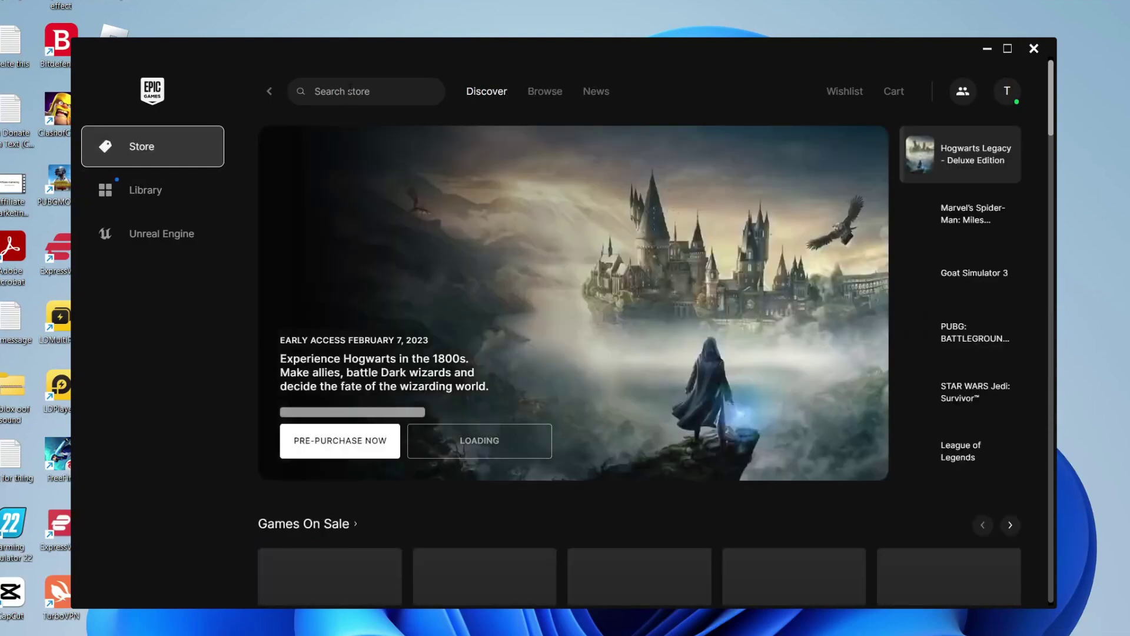
{"action": "left_click", "coordinate": [351, 90]}
{"action": "type", "text": "fall guys"}
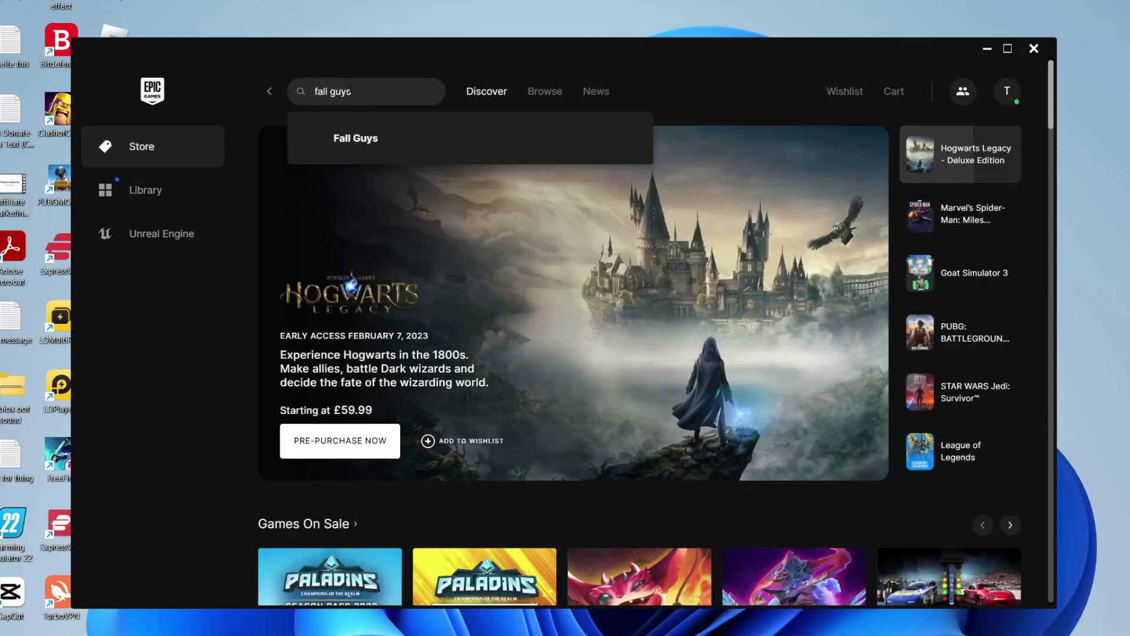
{"action": "key", "text": "Return"}
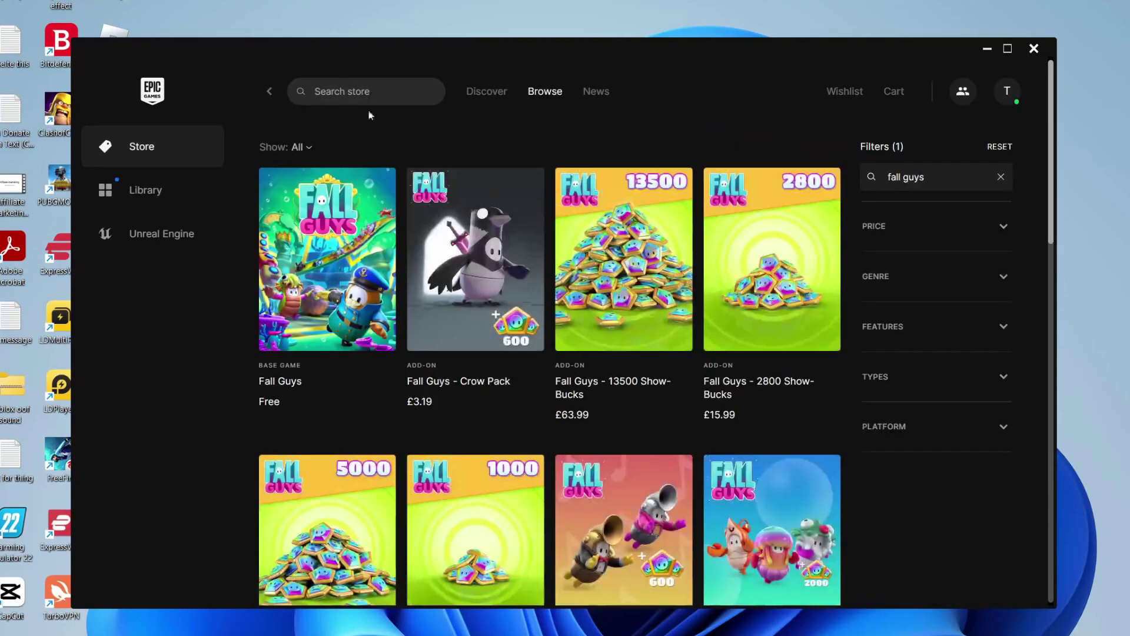
{"action": "left_click", "coordinate": [333, 281]}
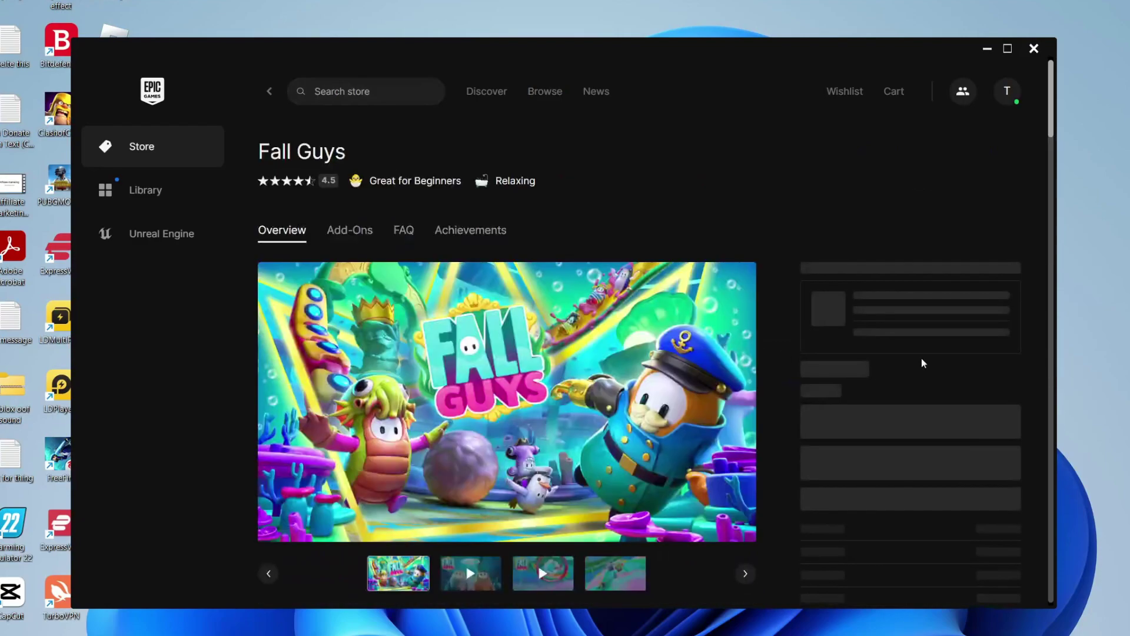
{"action": "scroll", "coordinate": [921, 358], "scroll_direction": "down", "scroll_amount": 1}
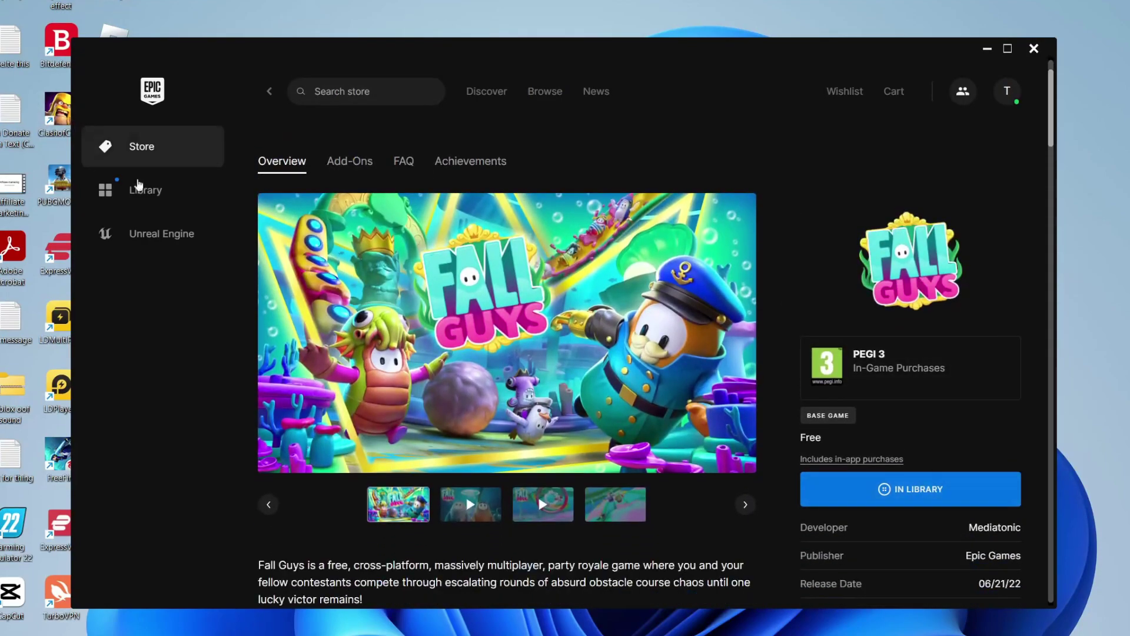
Step: Install Fall Guys from the library into D:\epic games with Auto-Update and Create Shortcut enabled
{"action": "left_click", "coordinate": [160, 195]}
{"action": "scroll", "coordinate": [304, 319], "scroll_direction": "down", "scroll_amount": 1}
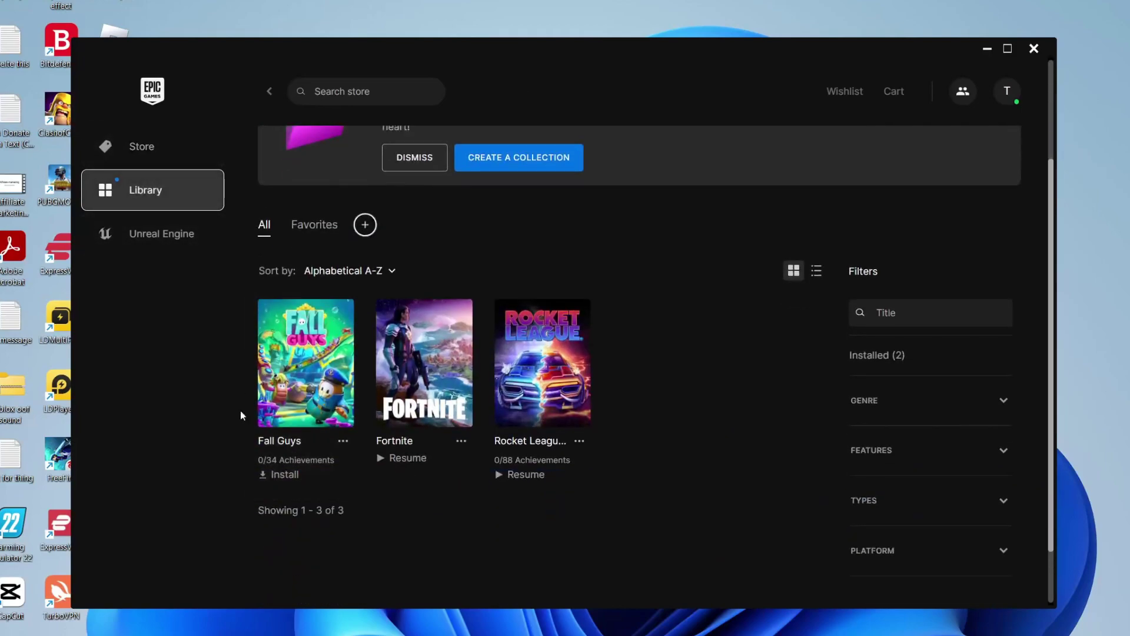
{"action": "left_click", "coordinate": [282, 476]}
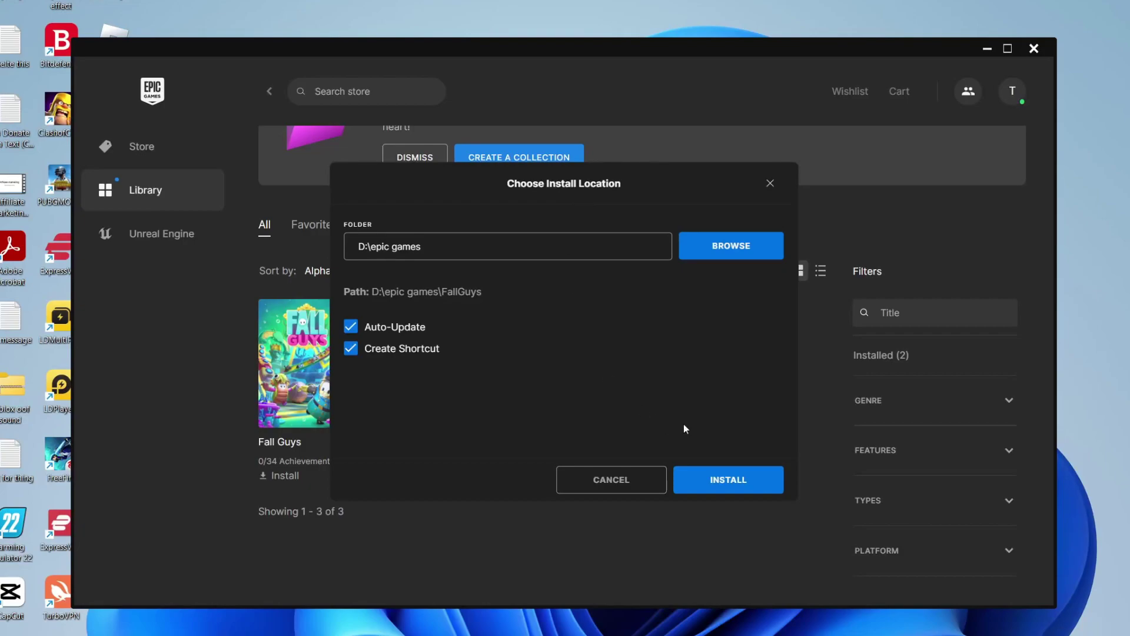
{"action": "left_click", "coordinate": [740, 479]}
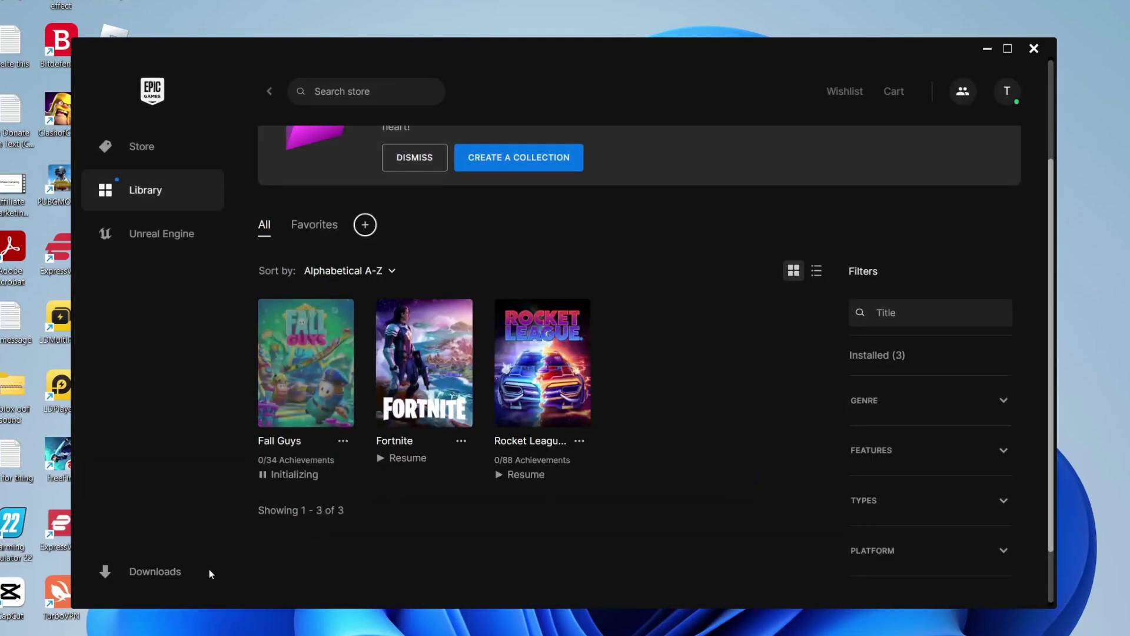
Step: Check the Fall Guys download progress, and pause and resume its installation in the library
{"action": "left_click", "coordinate": [161, 576]}
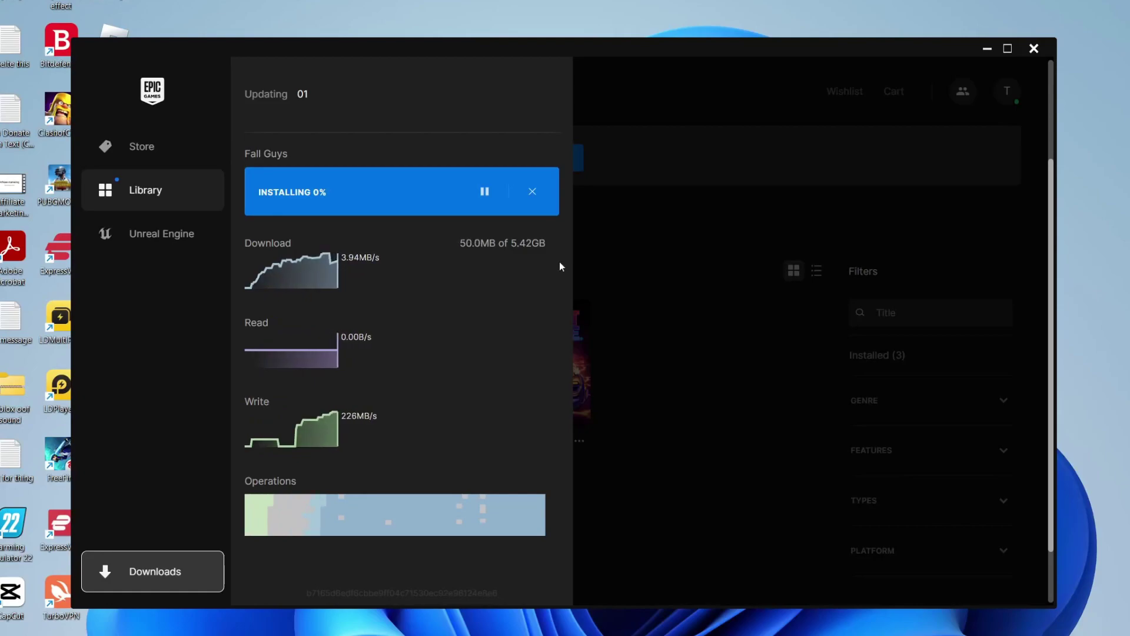
{"action": "left_click", "coordinate": [696, 240]}
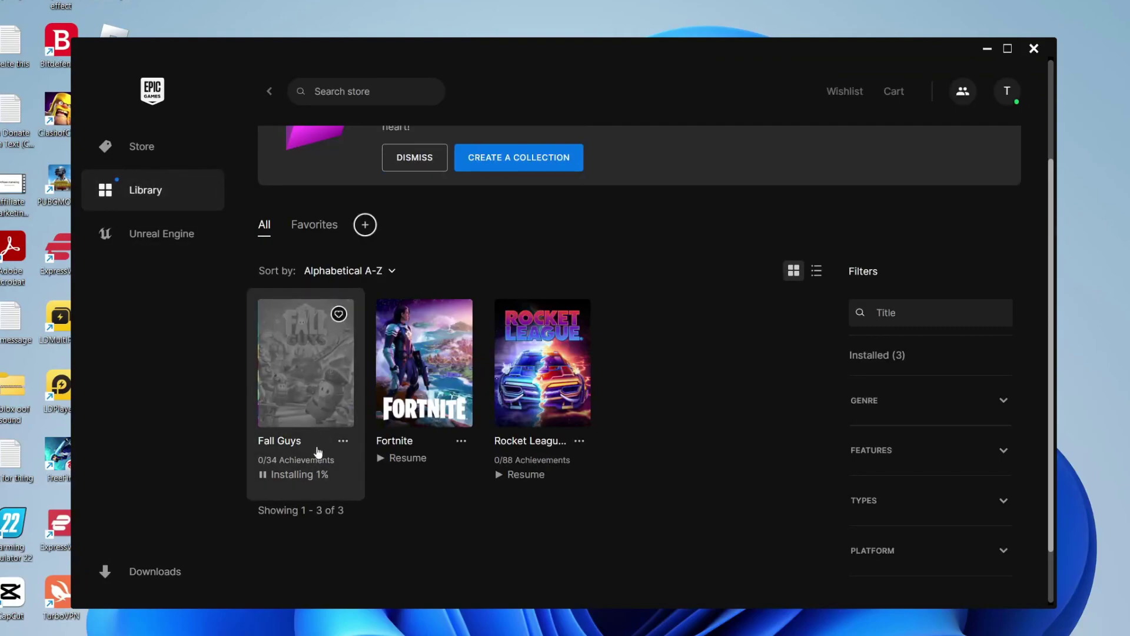
{"action": "left_click", "coordinate": [295, 474]}
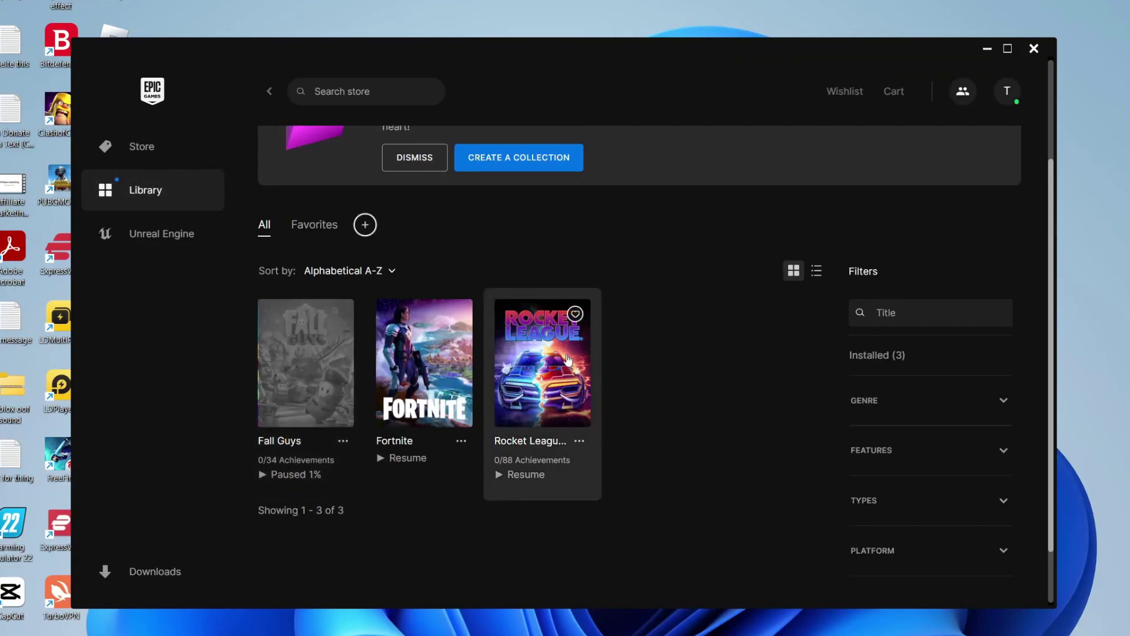
{"action": "left_click", "coordinate": [320, 442]}
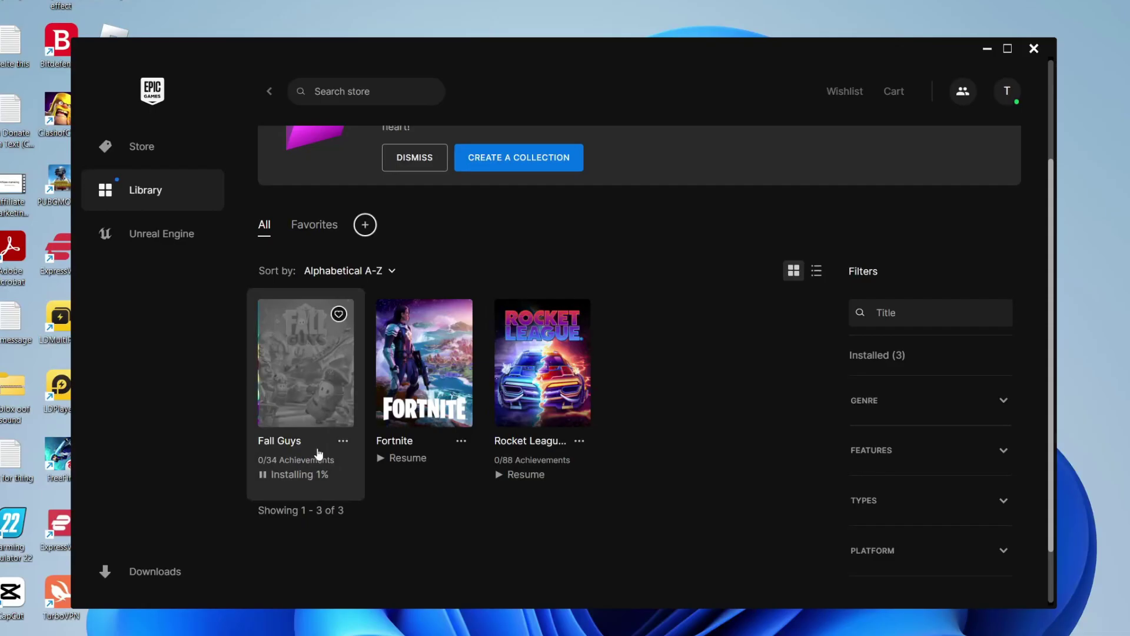